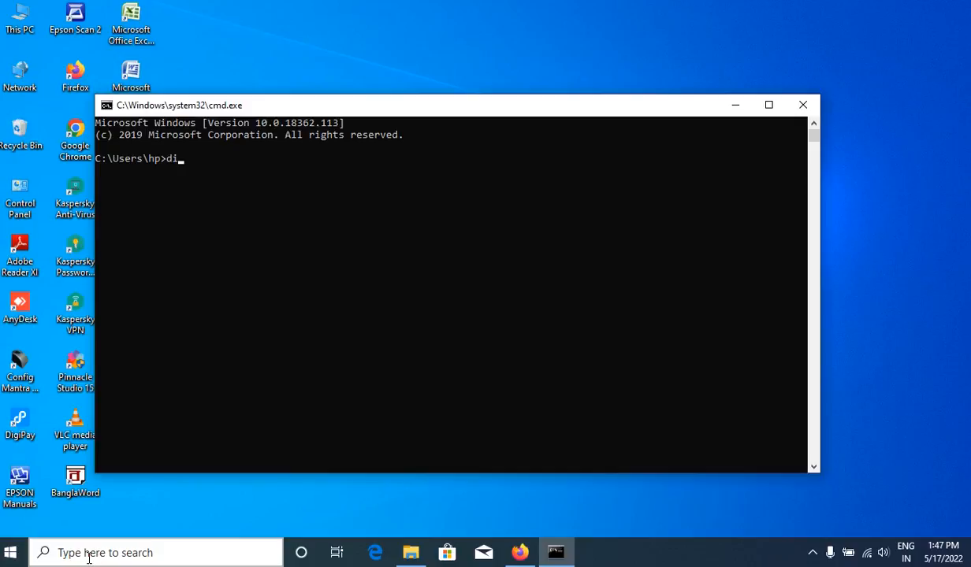
- Start DiskPart with the diskpart command and close the Kaspersky Anti-Virus window
{"action": "type", "text": "part"}
{"action": "key", "text": "Return"}
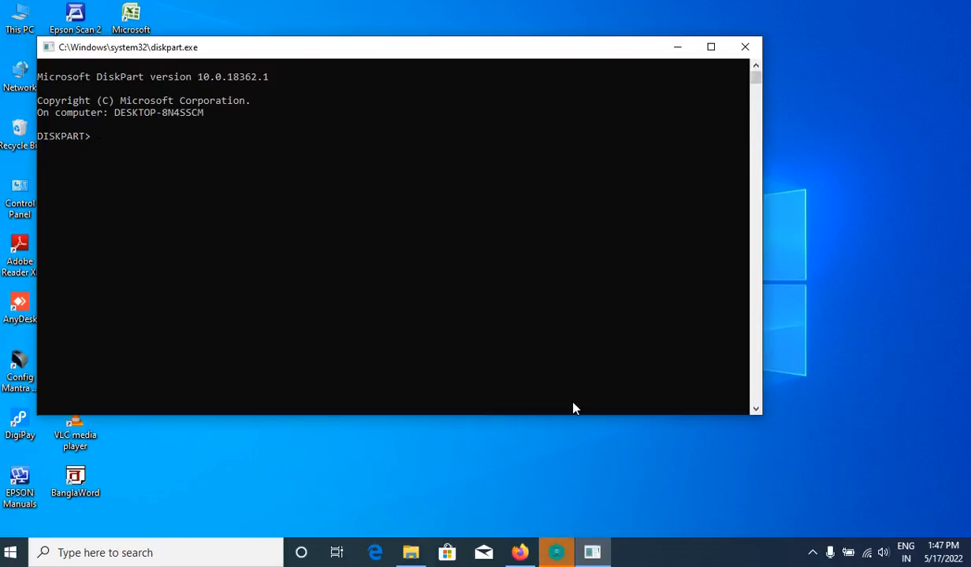
{"action": "right_click", "coordinate": [557, 552]}
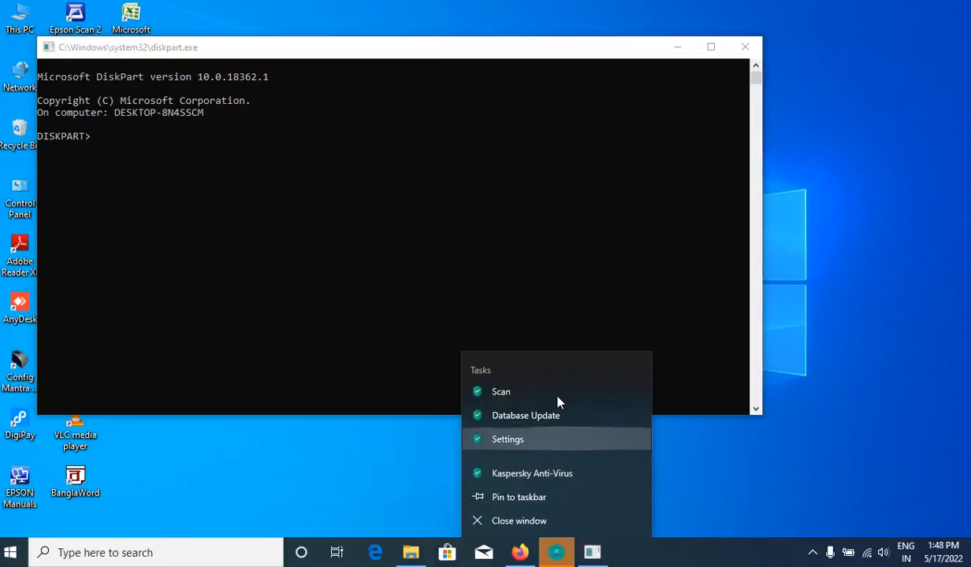
{"action": "left_click", "coordinate": [507, 528]}
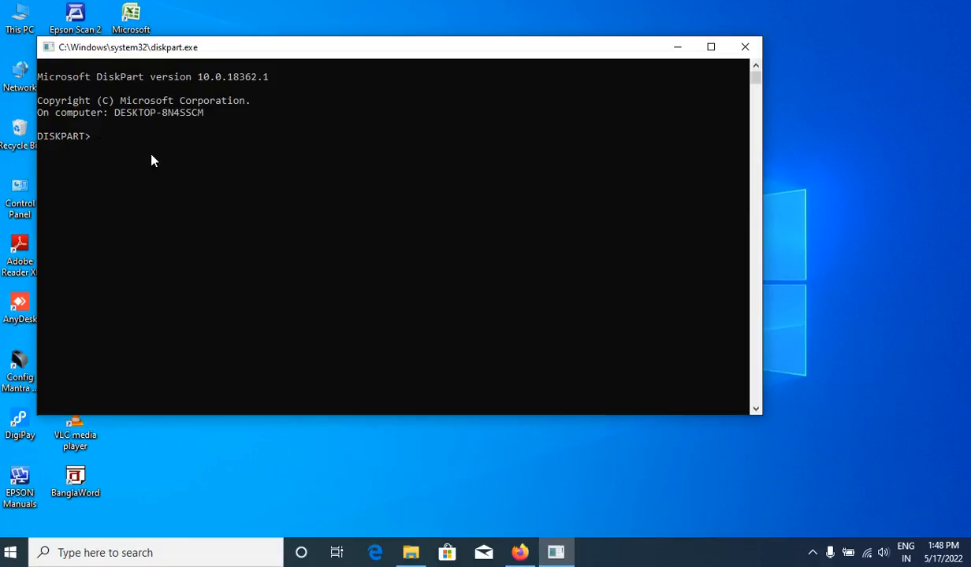
- List the available disks in DiskPart and select disk 1, the 14 GB drive
{"action": "type", "text": "list disk"}
{"action": "key", "text": "Return"}
{"action": "type", "text": "sele"}
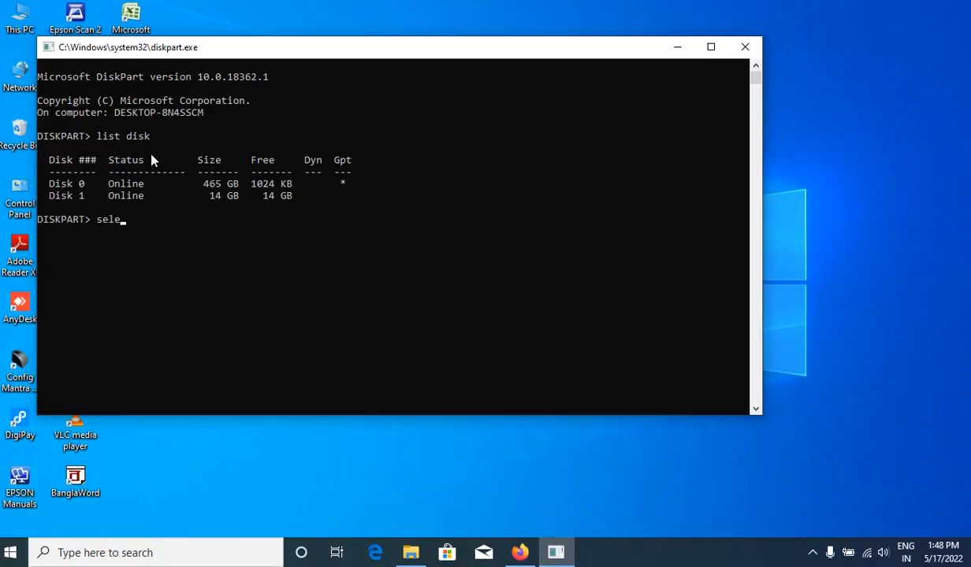
{"action": "type", "text": "ct disk"}
{"action": "left_click_drag", "start_coordinate": [82, 197], "coordinate": [52, 201]}
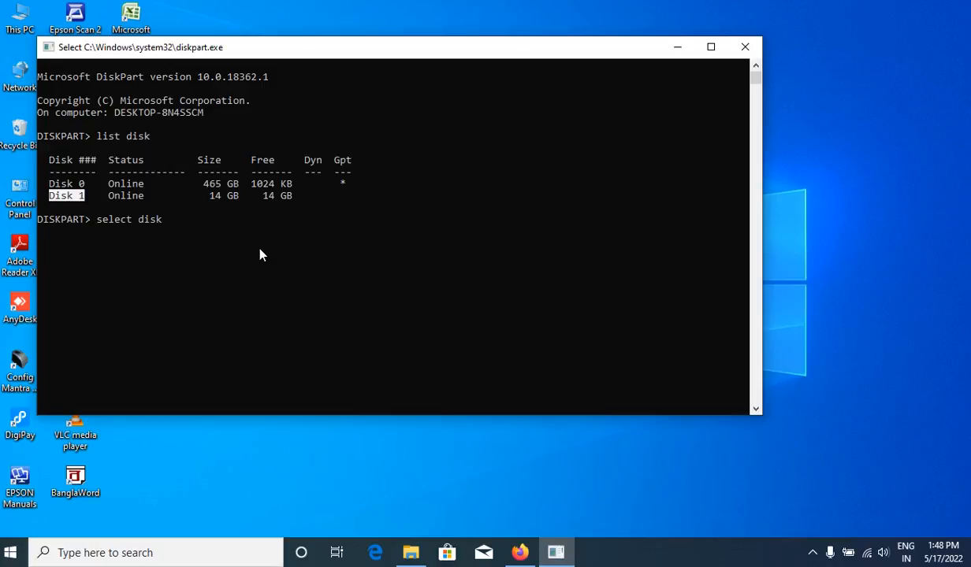
{"action": "type", "text": "1"}
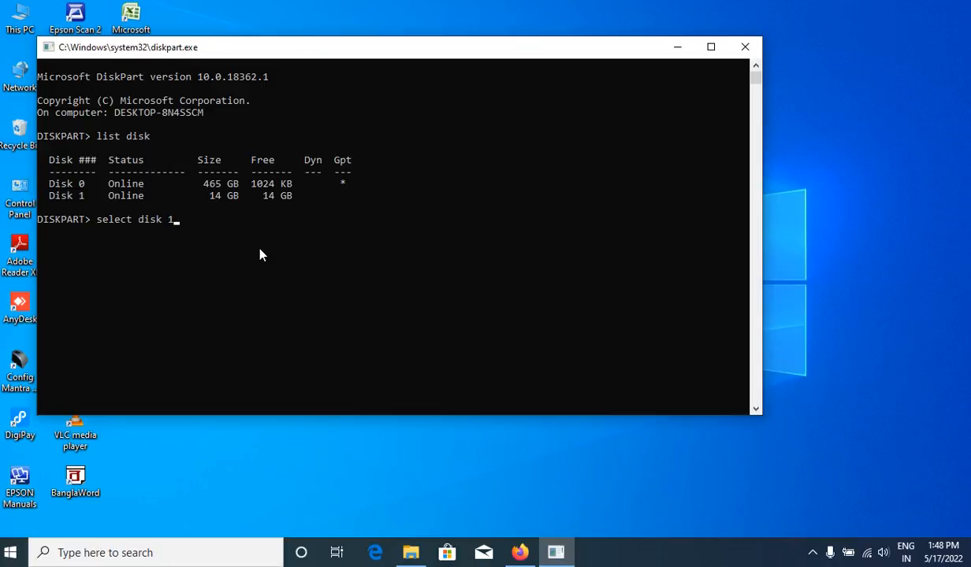
{"action": "key", "text": "Return"}
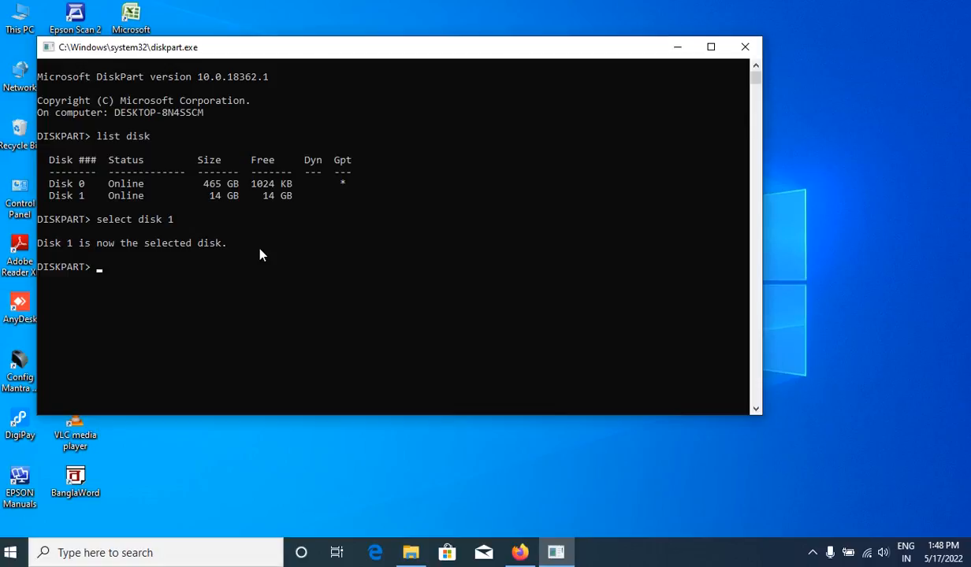
- Clean the selected disk with the clean command and create a primary partition on it
{"action": "type", "text": "clean"}
{"action": "key", "text": "Return"}
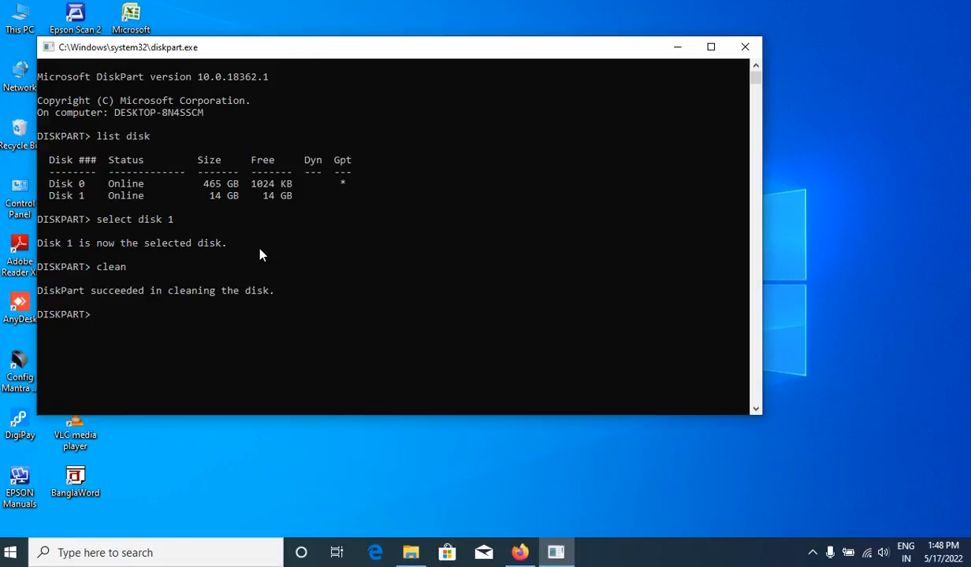
{"action": "type", "text": "cra"}
{"action": "key", "text": "BackSpace"}
{"action": "type", "text": "eate partition"}
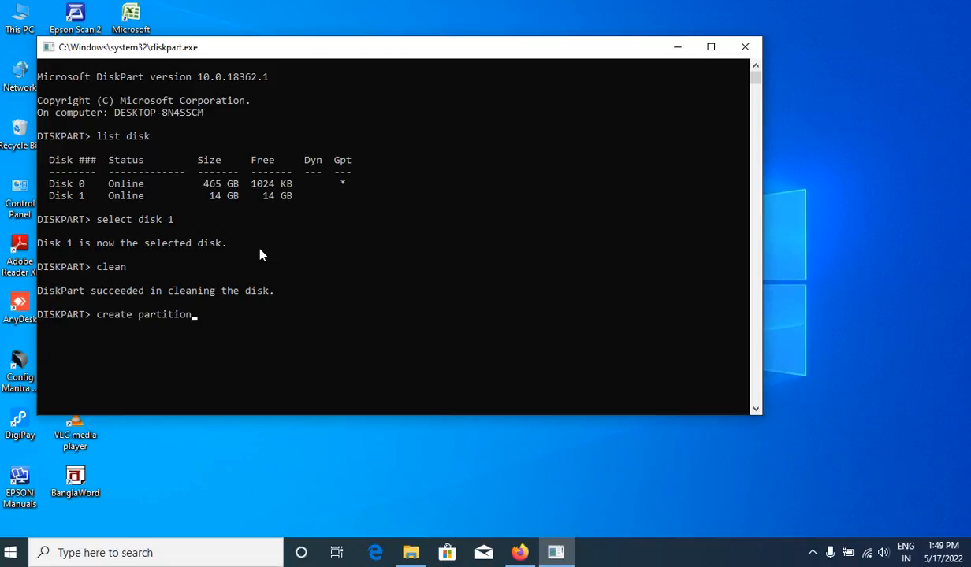
{"action": "type", "text": " primary"}
{"action": "key", "text": "Return"}
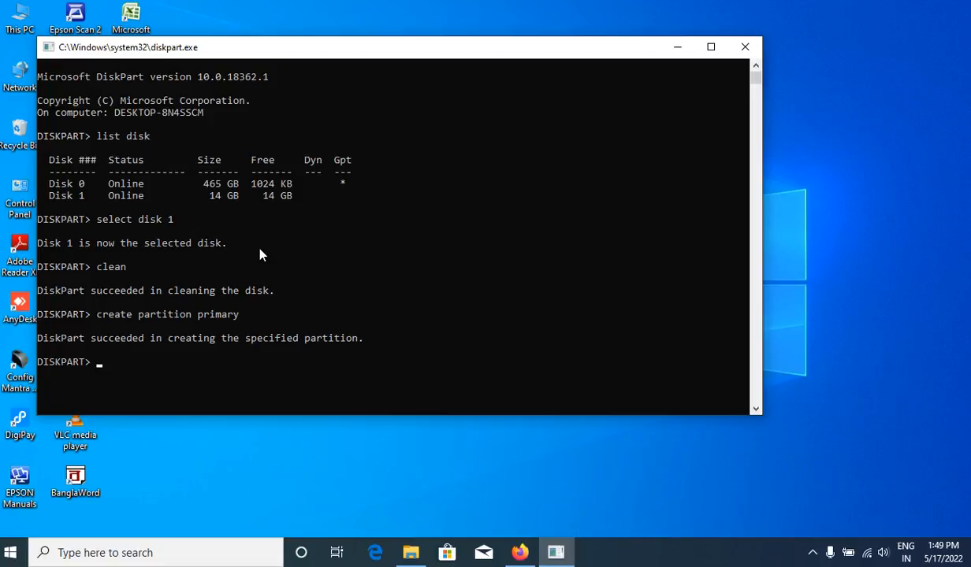
- Select partition 1 and quick-format it with the FAT32 file system (format fs=fat32 quick)
{"action": "type", "text": "elect partition 1"}
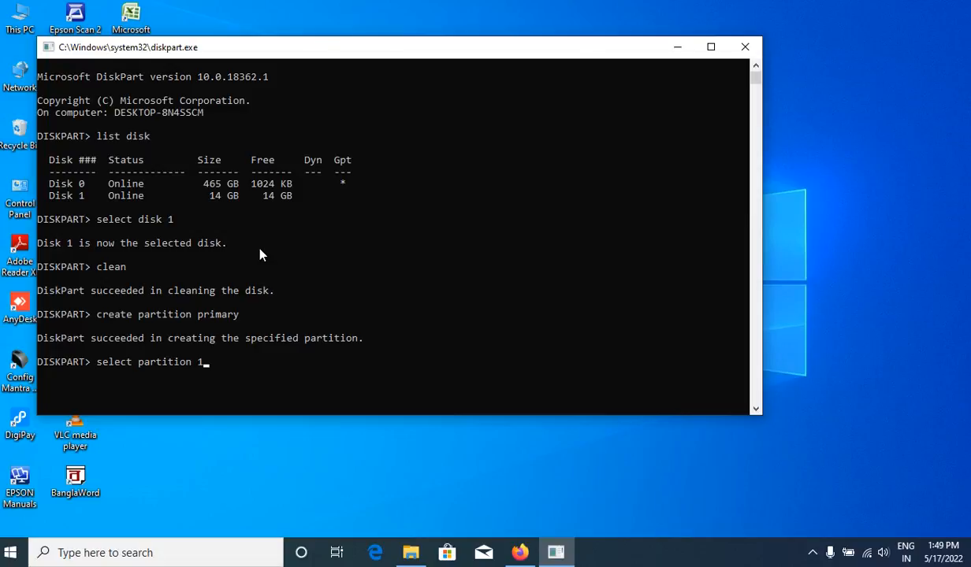
{"action": "key", "text": "Return"}
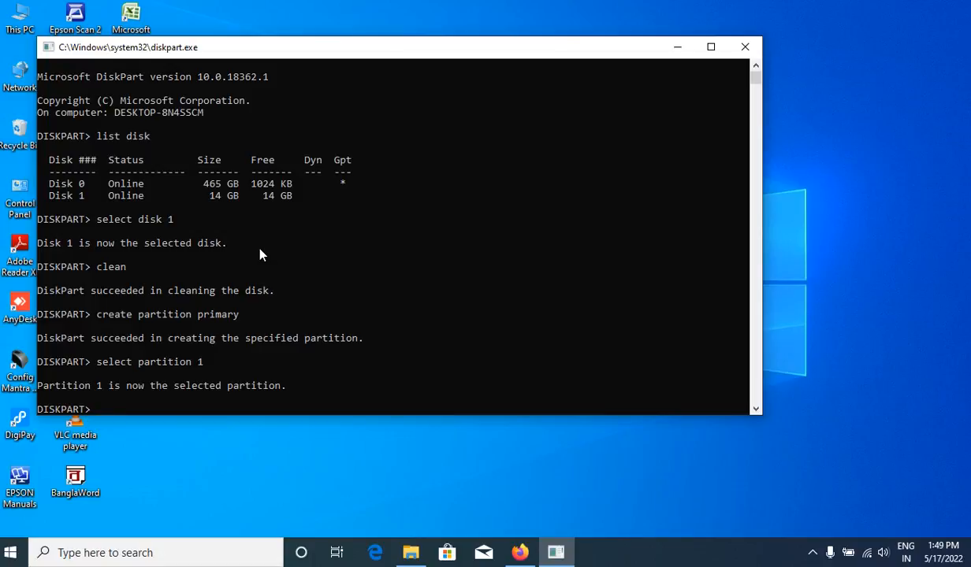
{"action": "type", "text": "format fs=fat32 quick"}
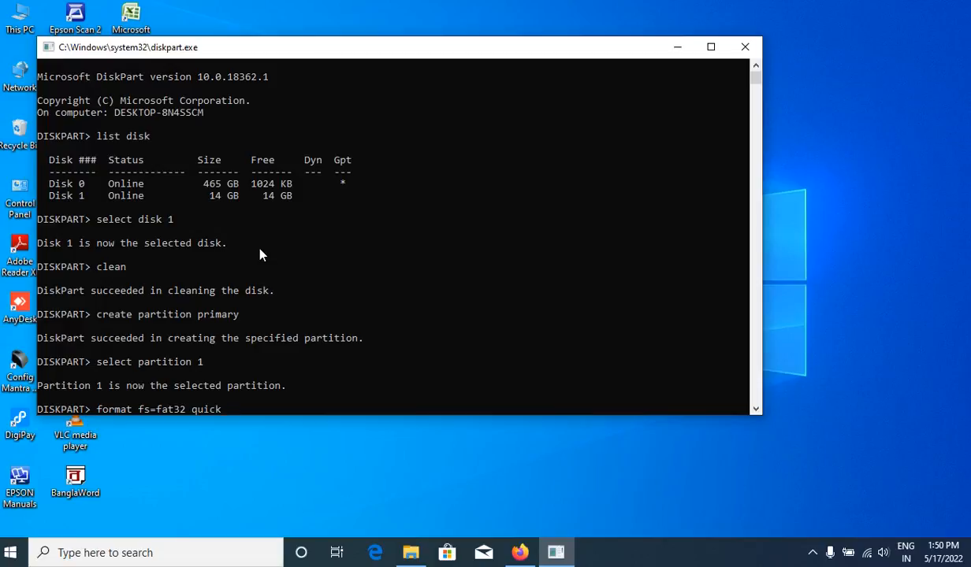
{"action": "key", "text": "Return"}
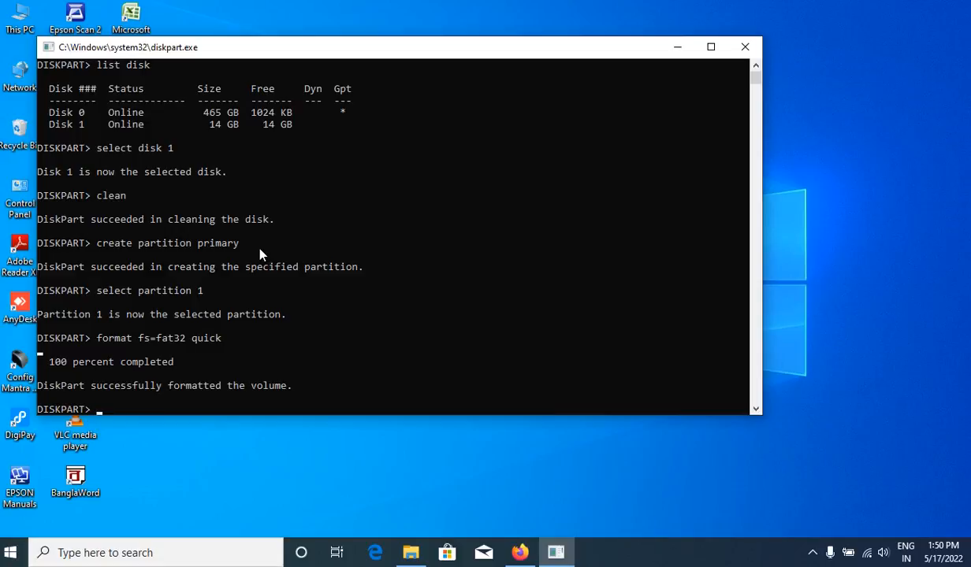
- Mark the formatted partition as active and close the DiskPart window
{"action": "type", "text": "active"}
{"action": "key", "text": "Return"}
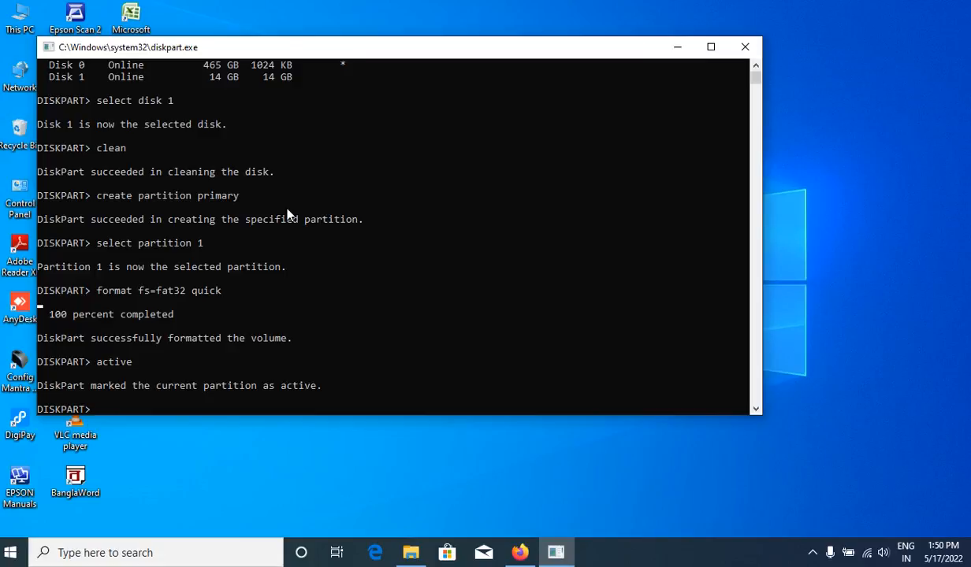
{"action": "left_click_drag", "start_coordinate": [340, 52], "coordinate": [494, 59]}
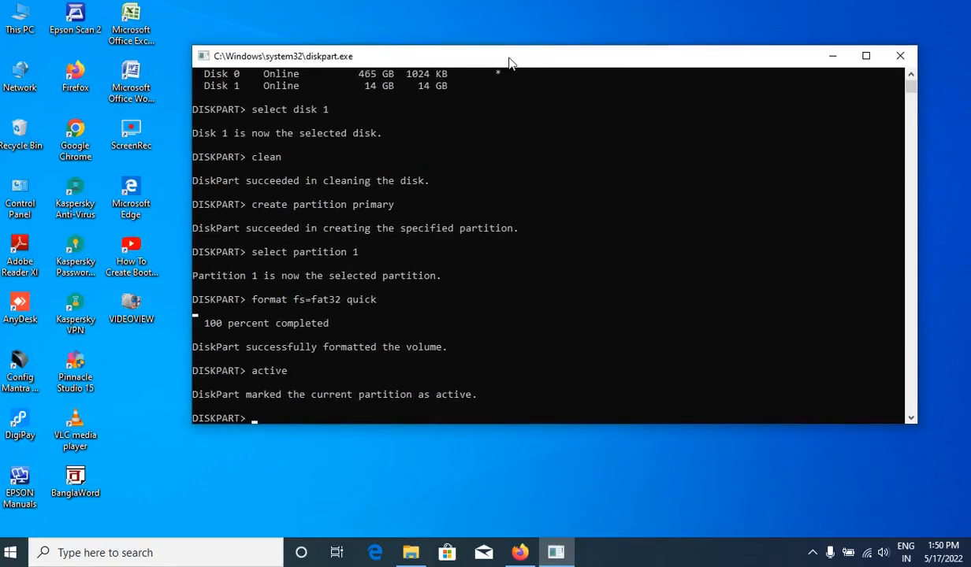
{"action": "left_click", "coordinate": [899, 57]}
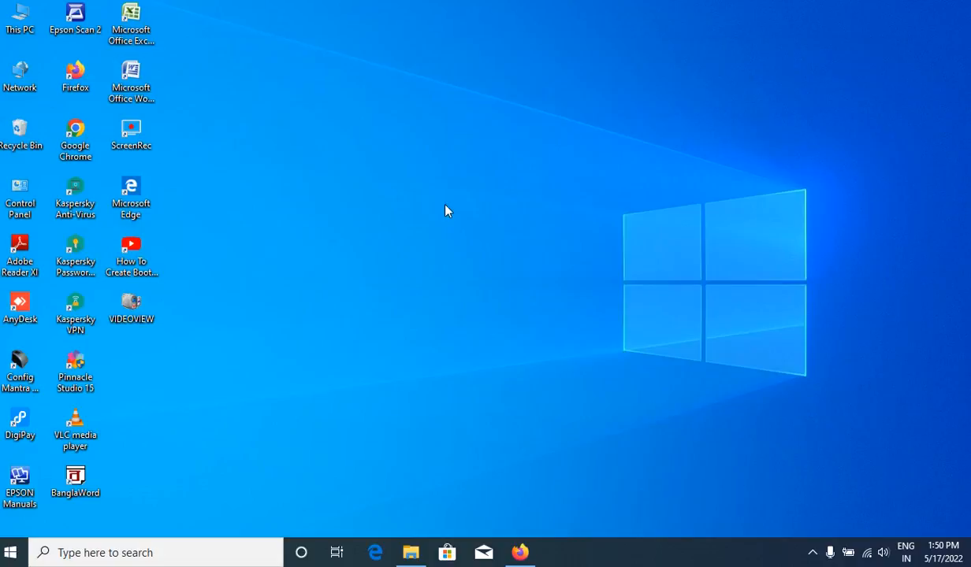
- Open USB Drive (D:) from This PC in File Explorer to check its contents
{"action": "right_click", "coordinate": [365, 126]}
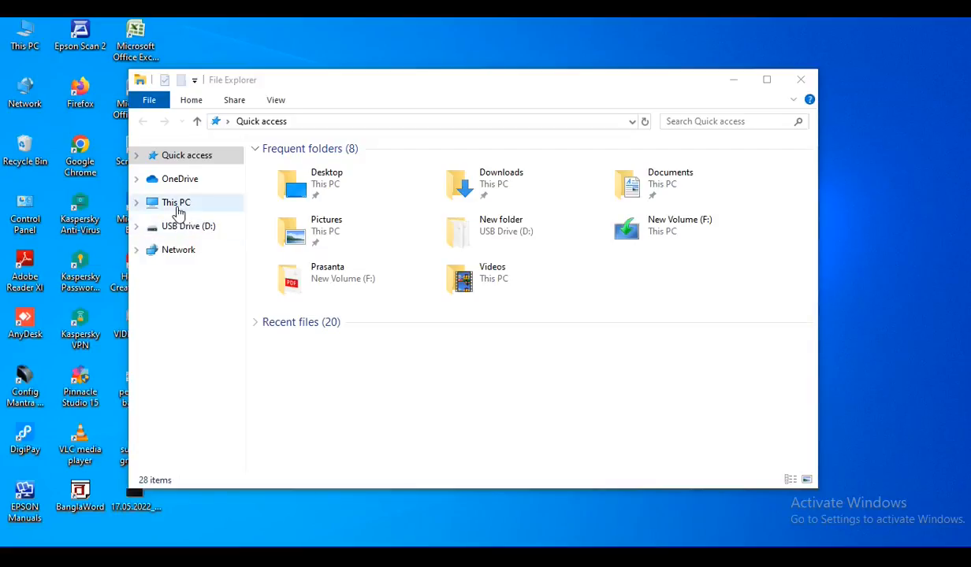
{"action": "left_click", "coordinate": [178, 208]}
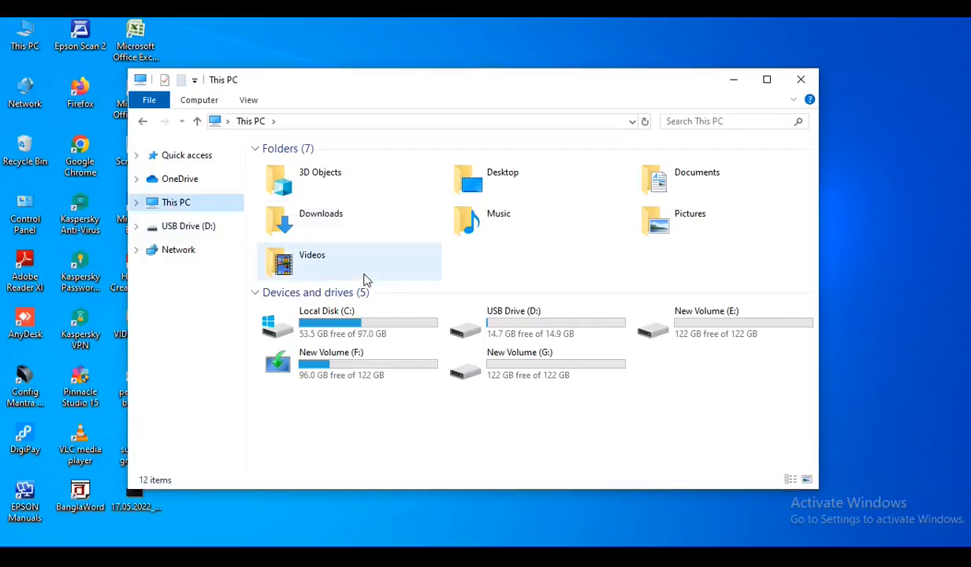
{"action": "left_click", "coordinate": [574, 321]}
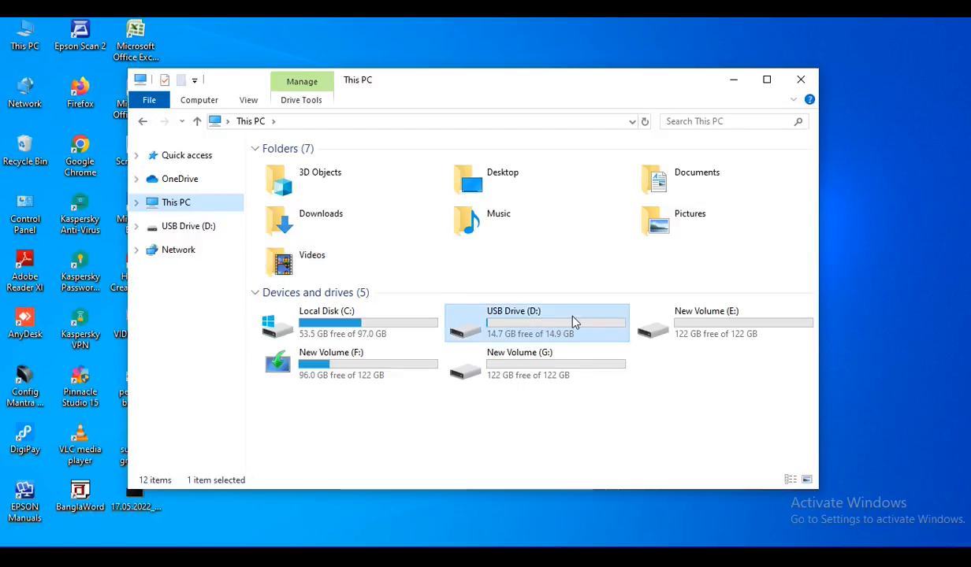
{"action": "double_click", "coordinate": [574, 321]}
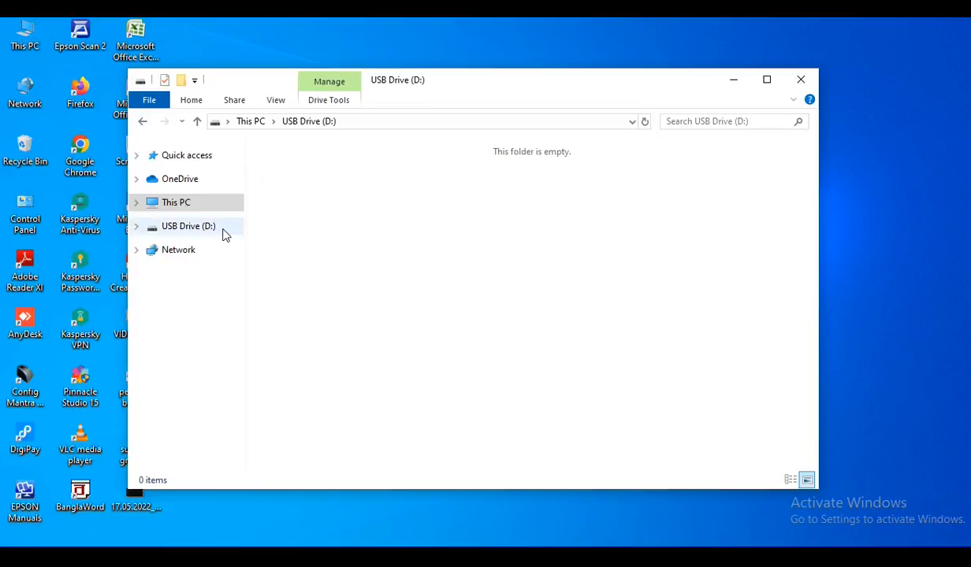
- Copy all files and folders from the windows-10 folder inside the personal folder on New Volume (F:)
{"action": "left_click", "coordinate": [137, 203]}
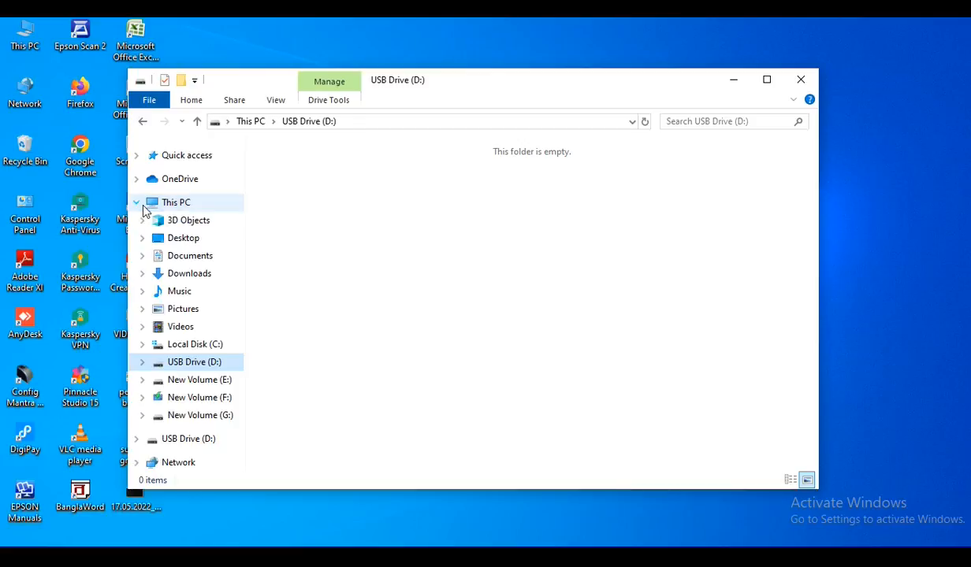
{"action": "left_click", "coordinate": [201, 401]}
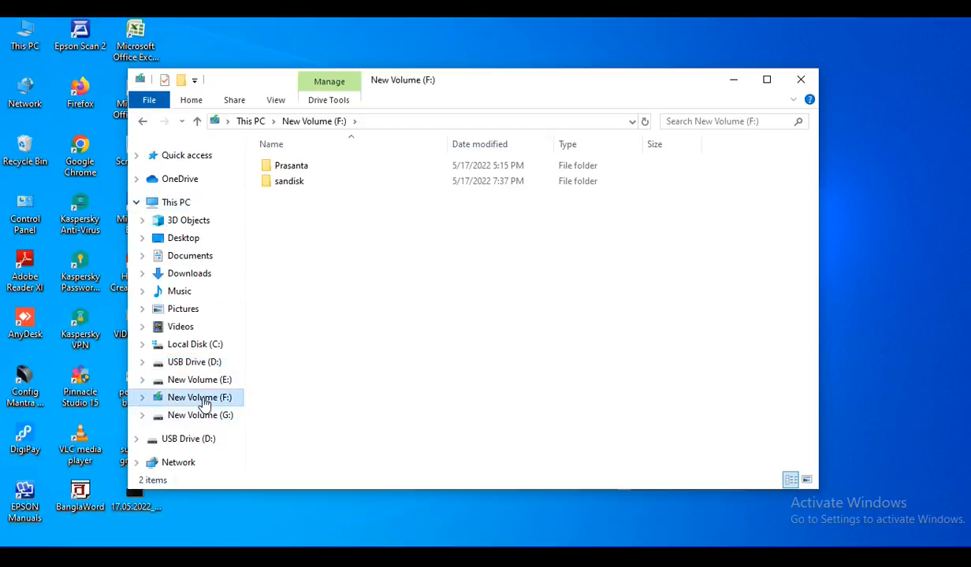
{"action": "double_click", "coordinate": [311, 173]}
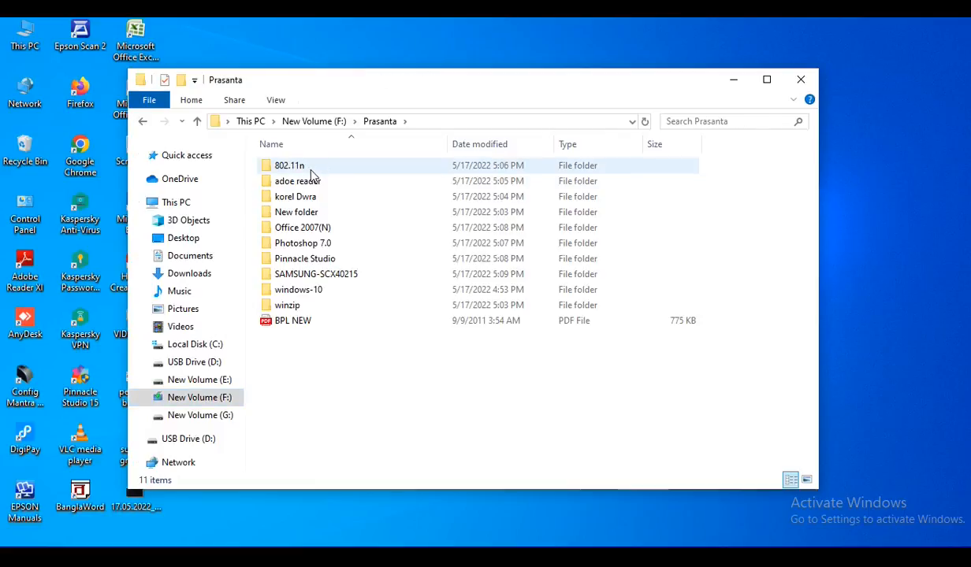
{"action": "double_click", "coordinate": [299, 290]}
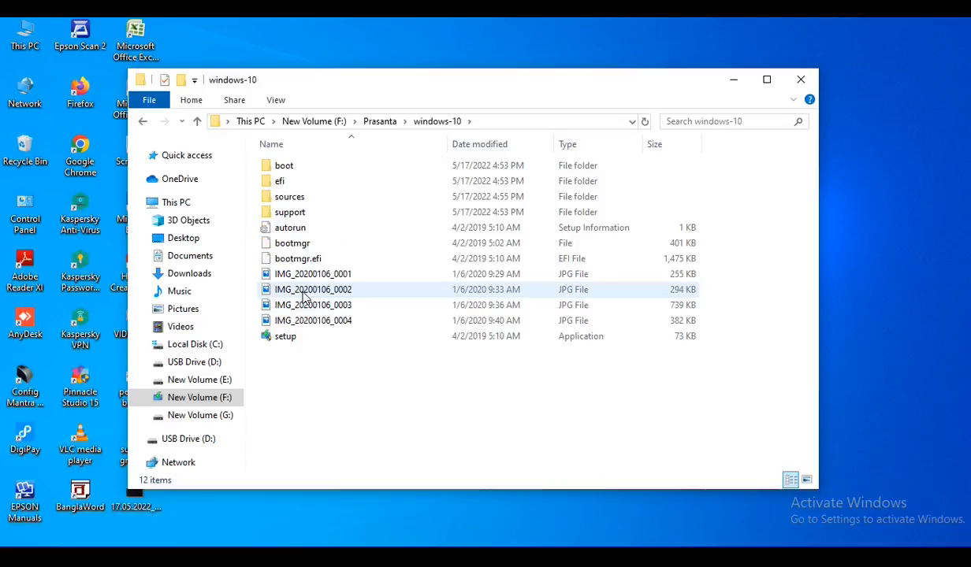
{"action": "left_click_drag", "start_coordinate": [305, 365], "coordinate": [298, 146]}
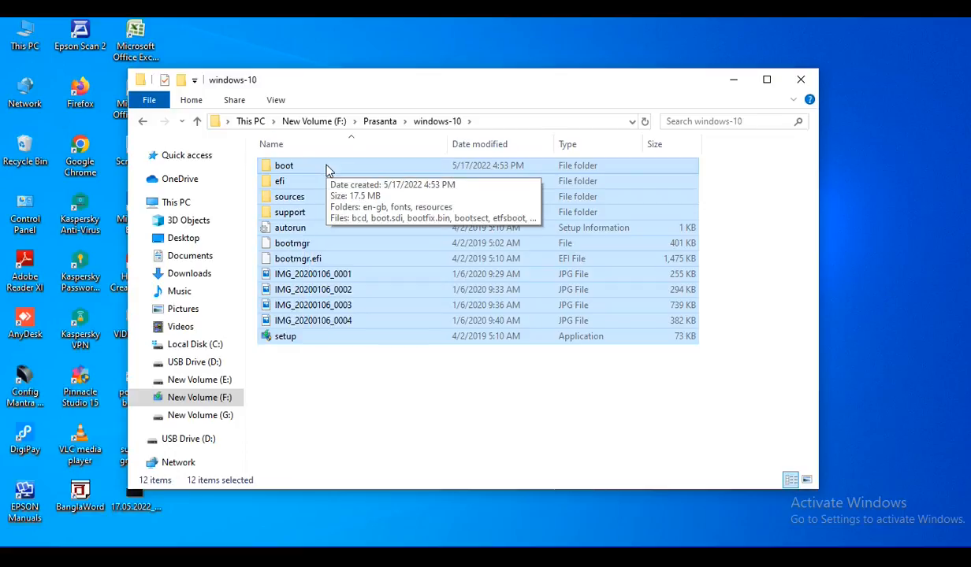
{"action": "right_click", "coordinate": [329, 172]}
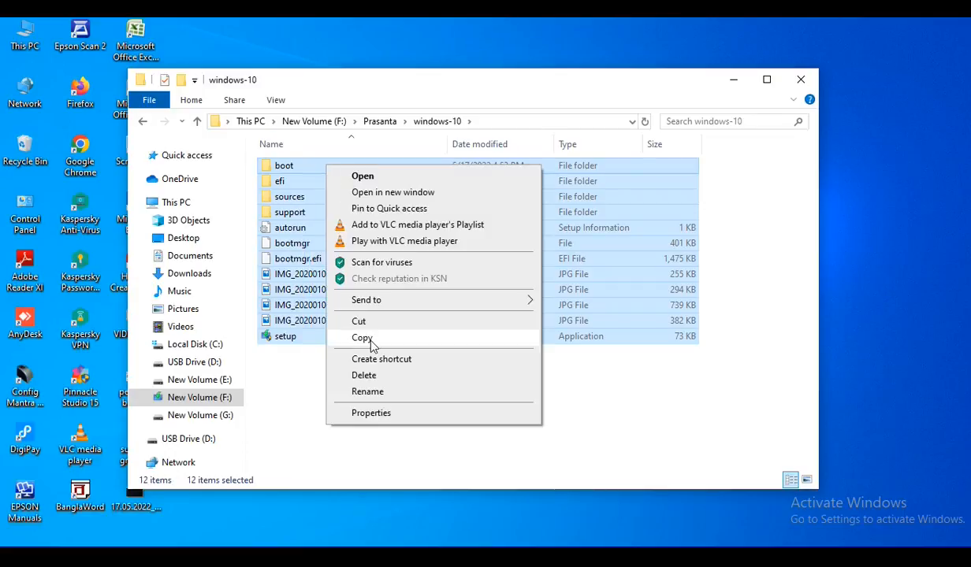
{"action": "left_click", "coordinate": [369, 338]}
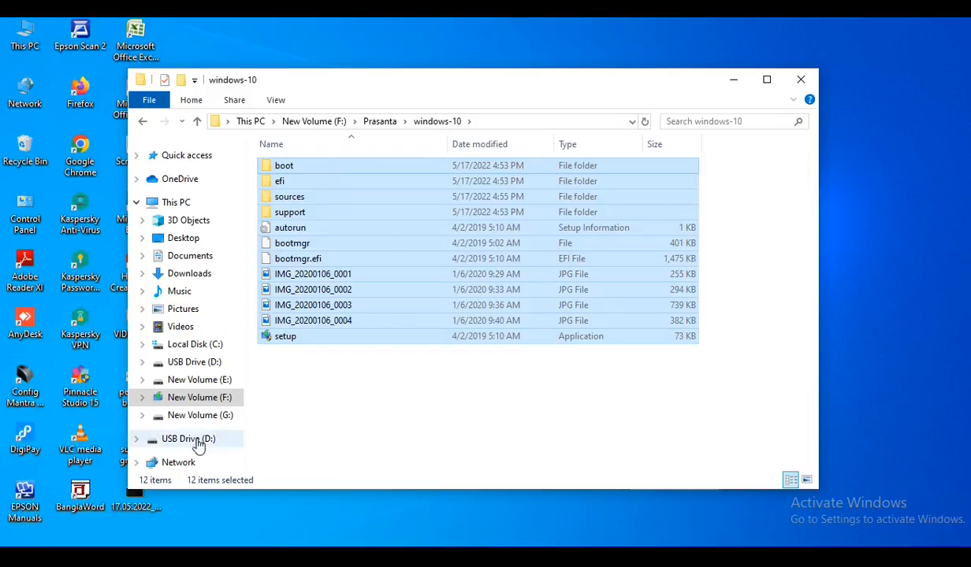
- Paste the copied Windows 10 setup files into USB Drive (D:) and move the copy progress window aside
{"action": "left_click", "coordinate": [188, 439]}
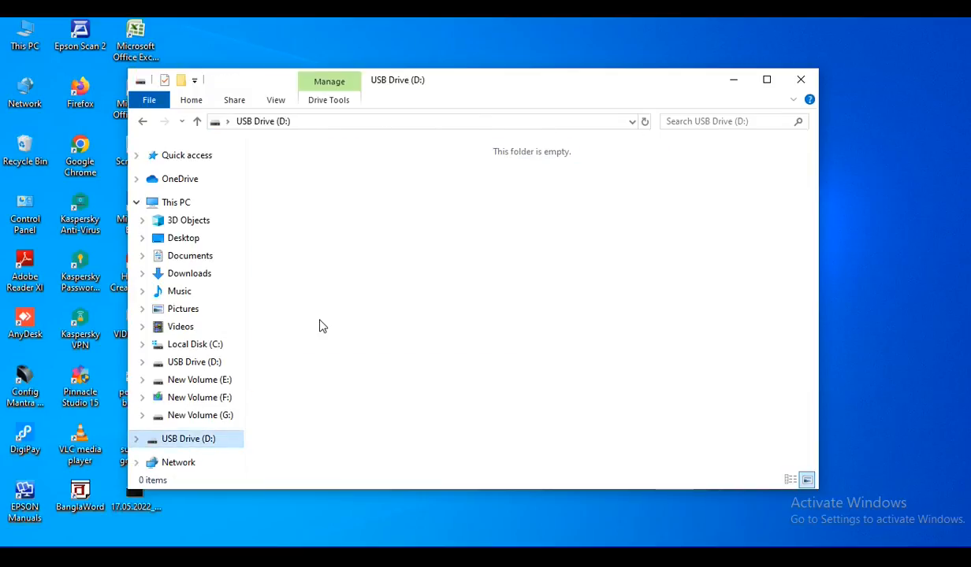
{"action": "left_click", "coordinate": [391, 265]}
{"action": "right_click", "coordinate": [391, 267]}
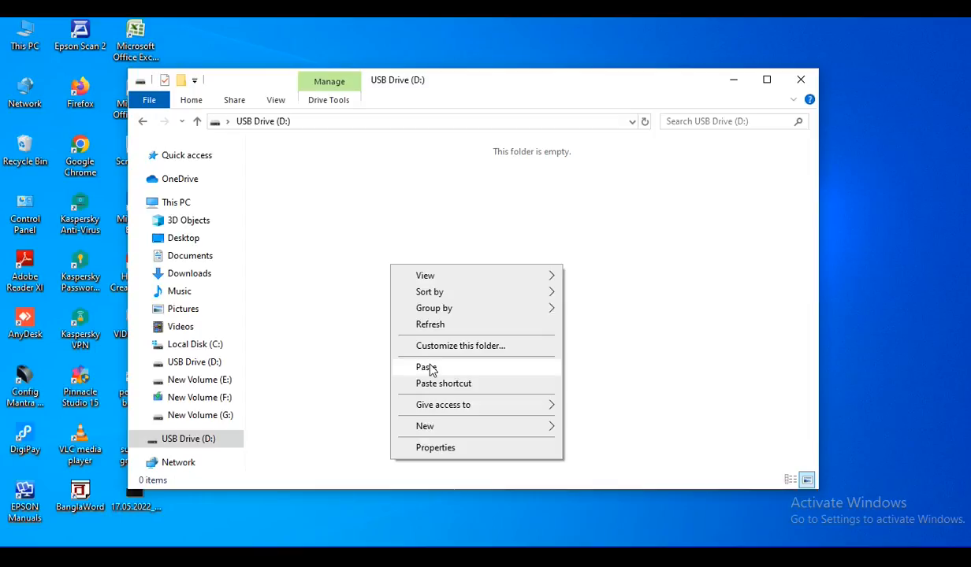
{"action": "left_click", "coordinate": [431, 369]}
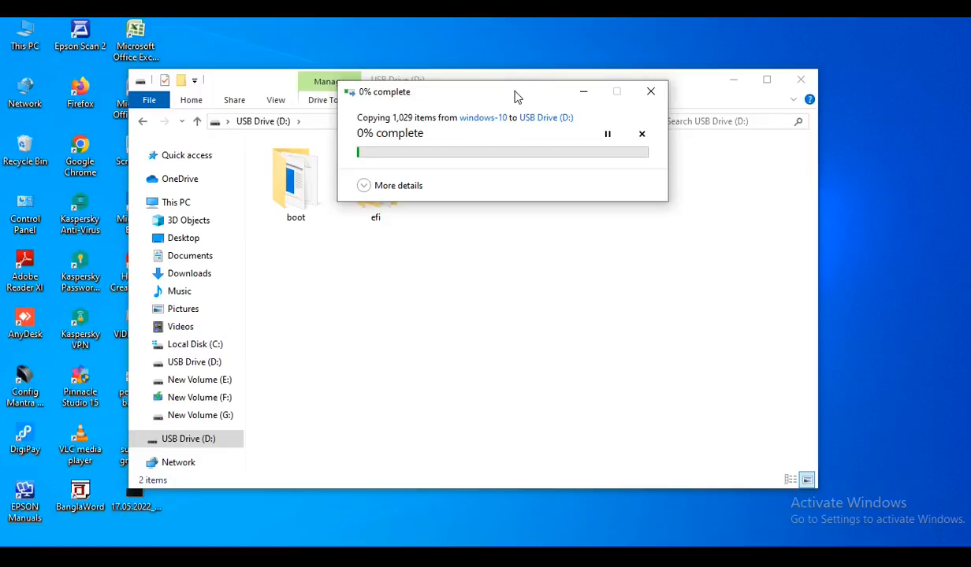
{"action": "left_click_drag", "start_coordinate": [516, 95], "coordinate": [682, 258]}
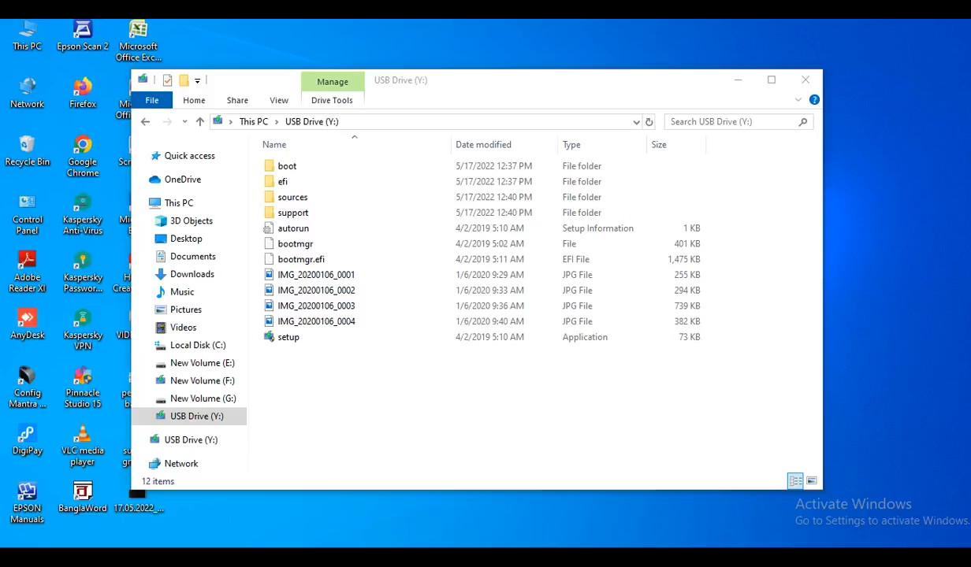
- Close the USB drive's File Explorer window and refresh the desktop
{"action": "left_click", "coordinate": [806, 82]}
{"action": "left_click", "coordinate": [640, 359]}
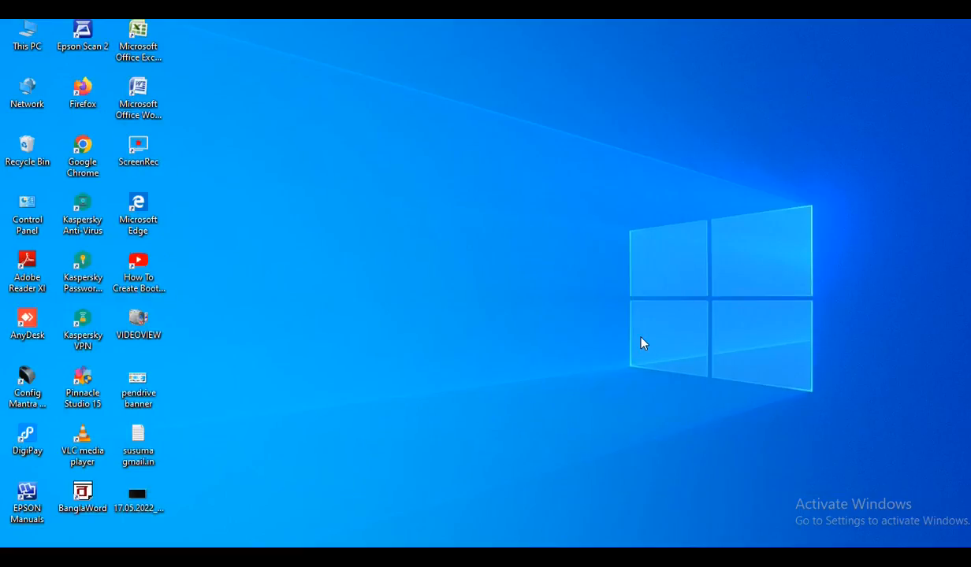
{"action": "right_click", "coordinate": [640, 338]}
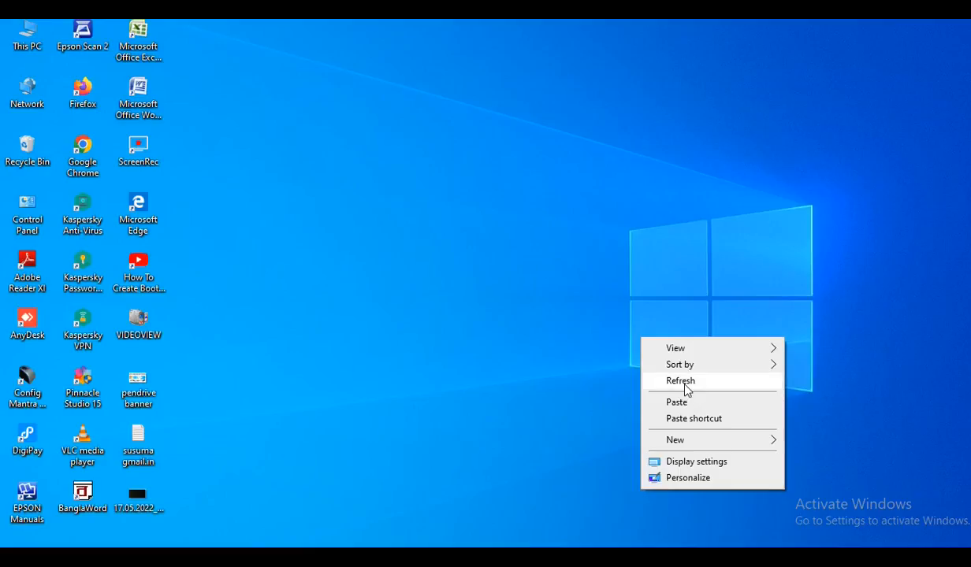
{"action": "left_click", "coordinate": [685, 383]}
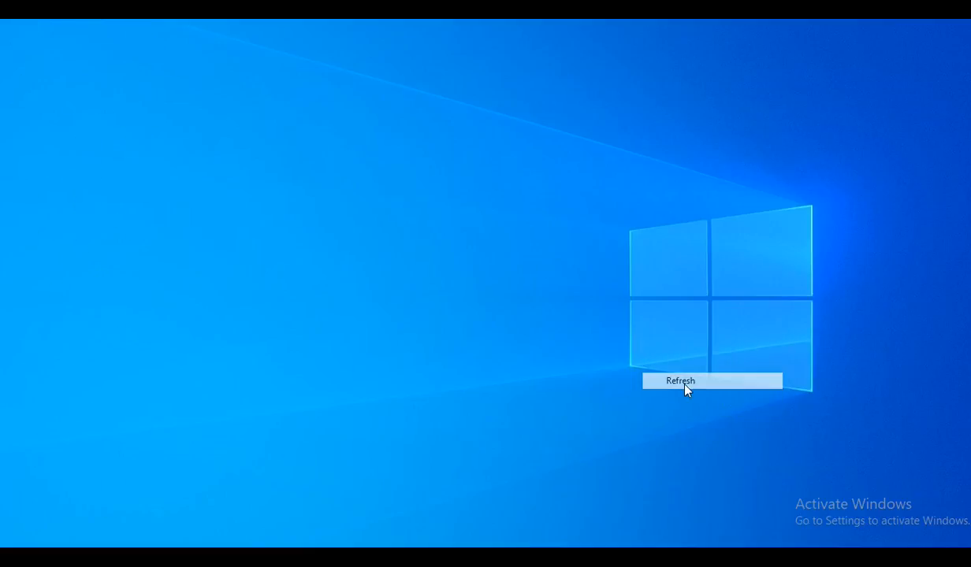